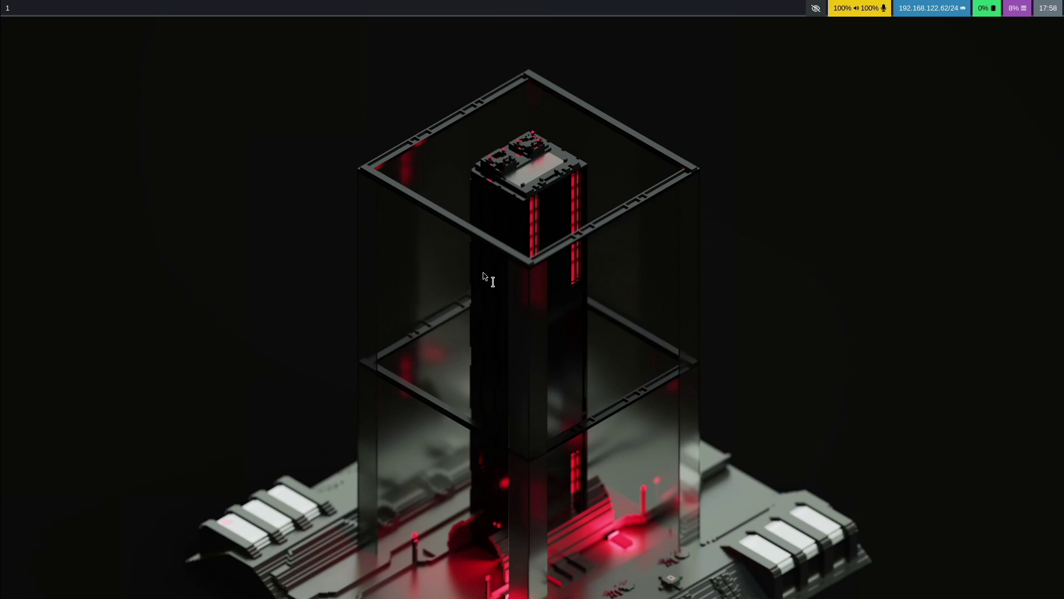
# Open a terminal window with the Super+Q Hyprland keybinding
pyautogui.press('super+q')
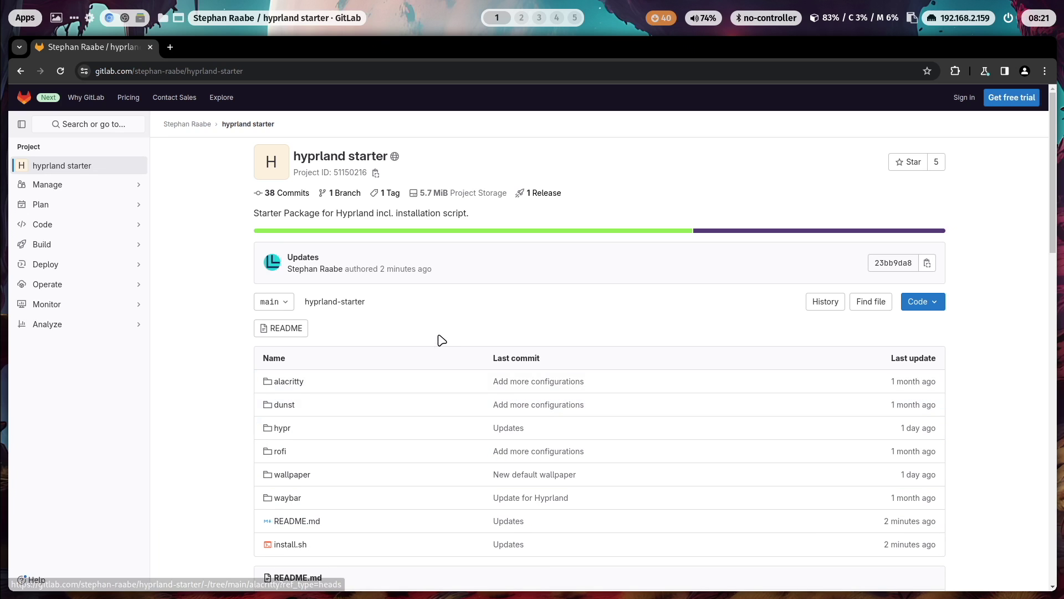
pyautogui.scroll(-5, 441, 342)
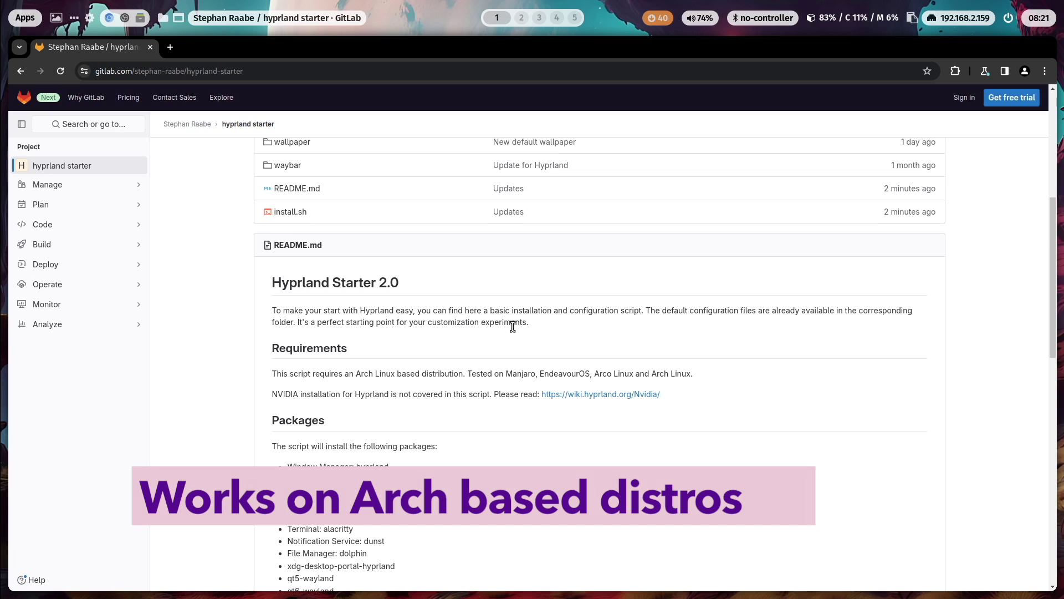
pyautogui.scroll(-2, 513, 326)
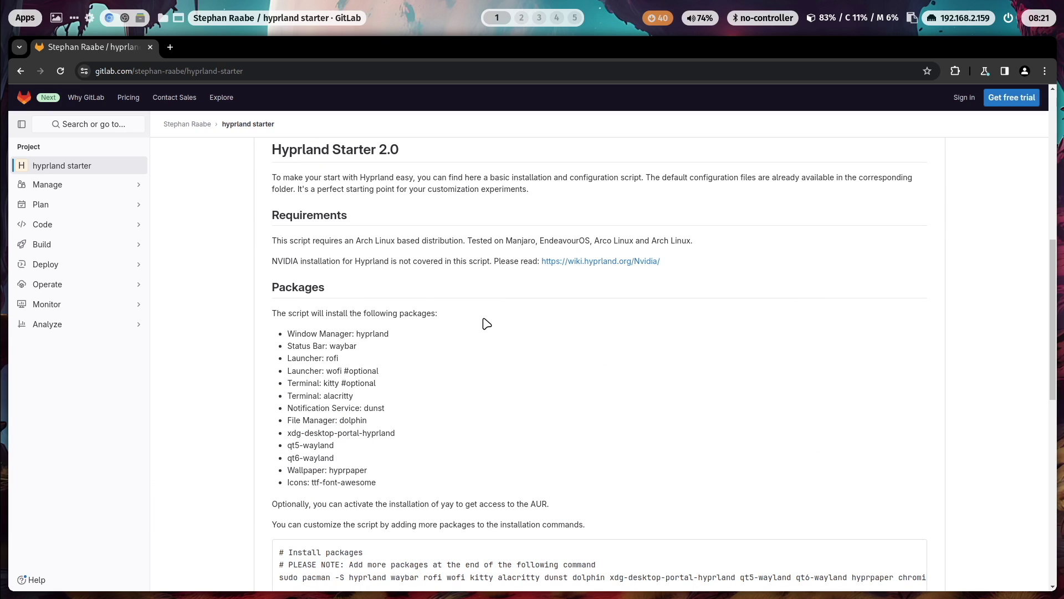
pyautogui.scroll(-1, 364, 329)
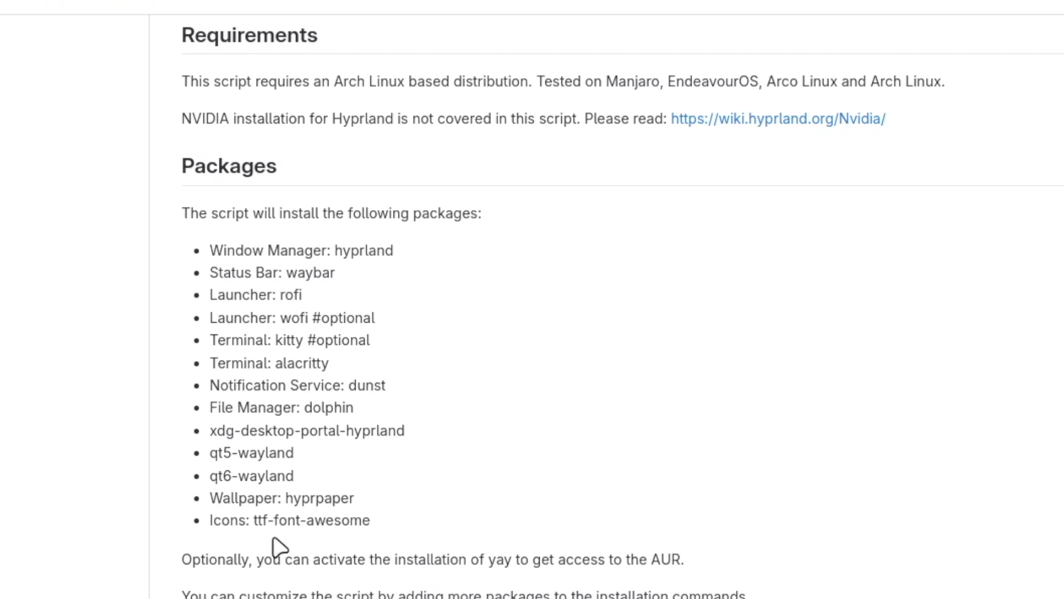
pyautogui.scroll(-3, 474, 510)
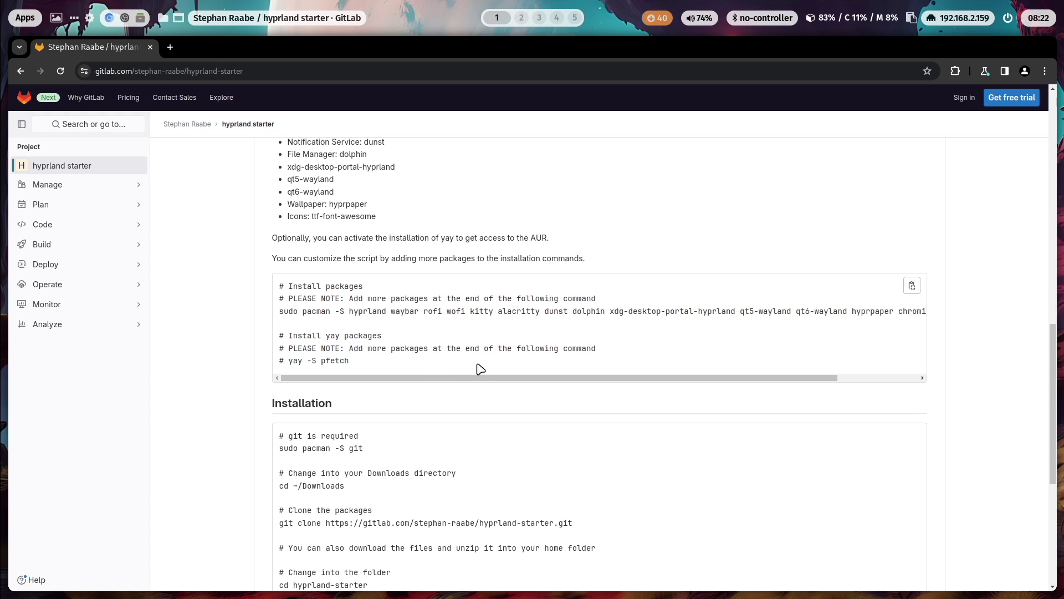
pyautogui.scroll(-2, 399, 342)
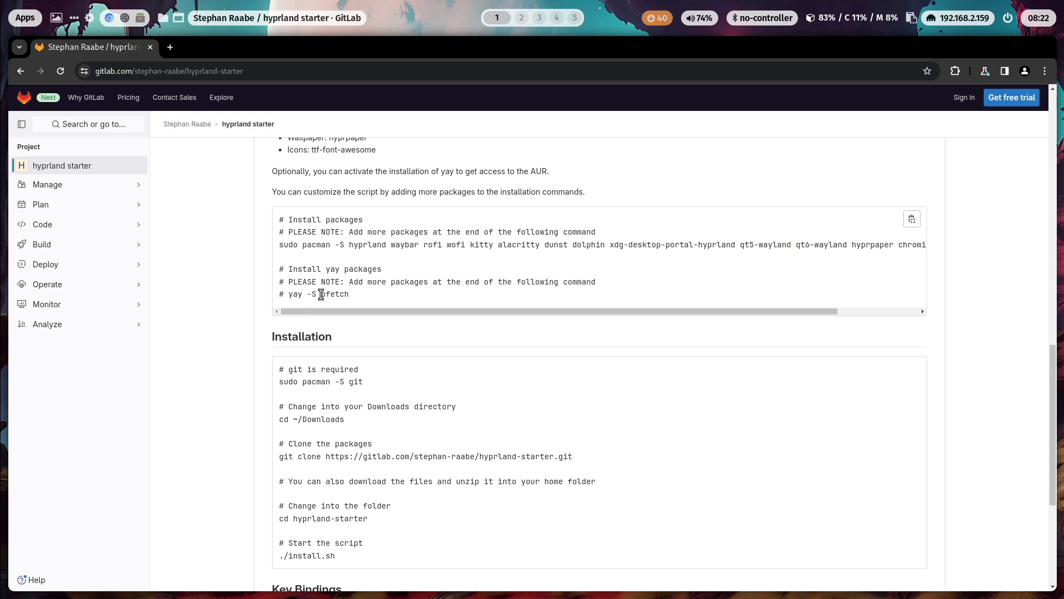
pyautogui.scroll(8, 379, 294)
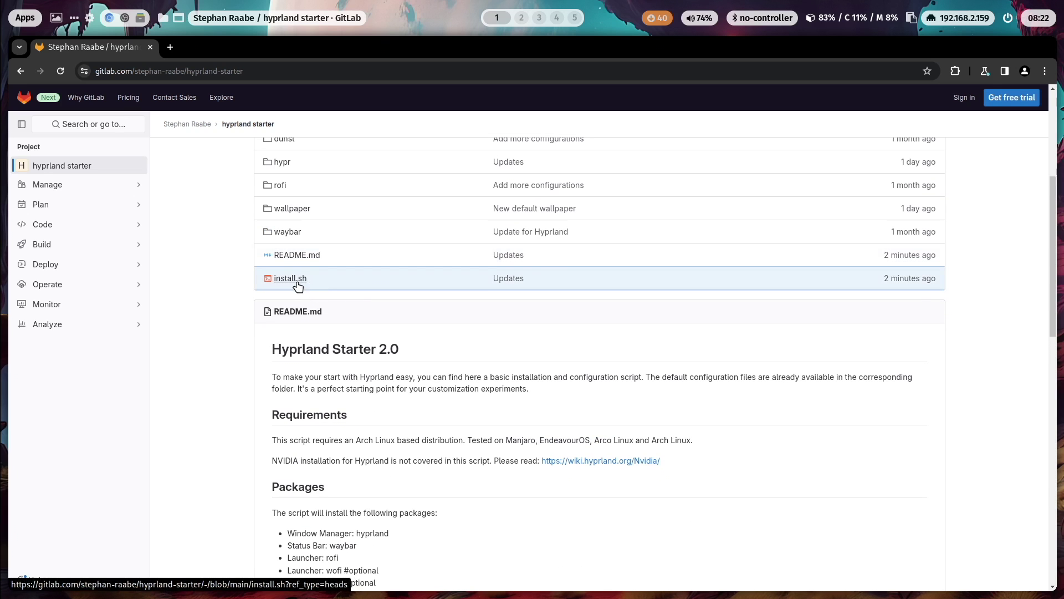
# Open install.sh in the hyprland starter repository and read through its script source
pyautogui.click(294, 279)
pyautogui.scroll(-15, 410, 277)
pyautogui.scroll(-10, 431, 262)
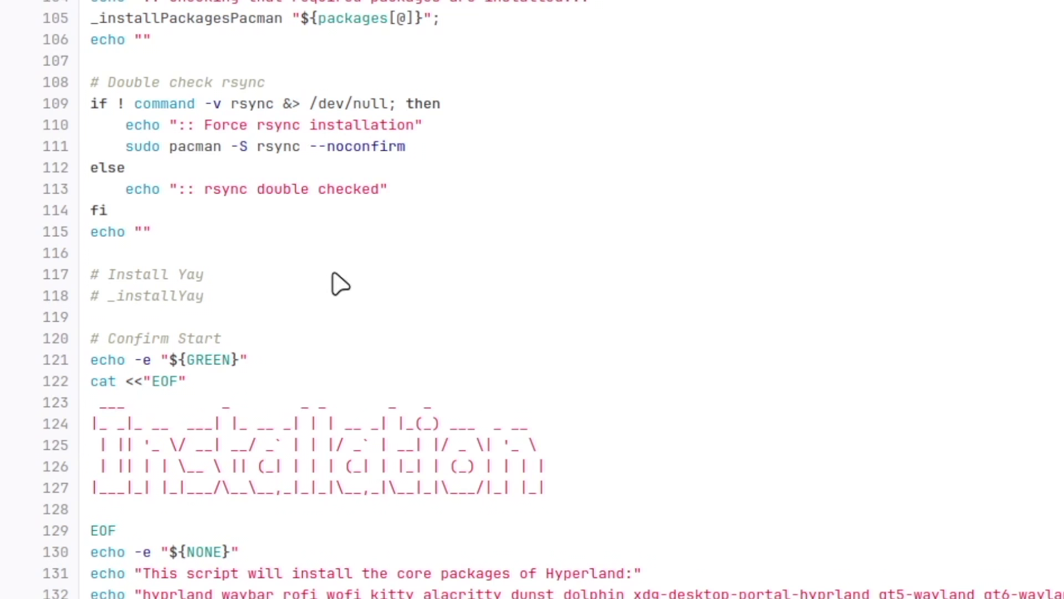
pyautogui.scroll(-6, 340, 283)
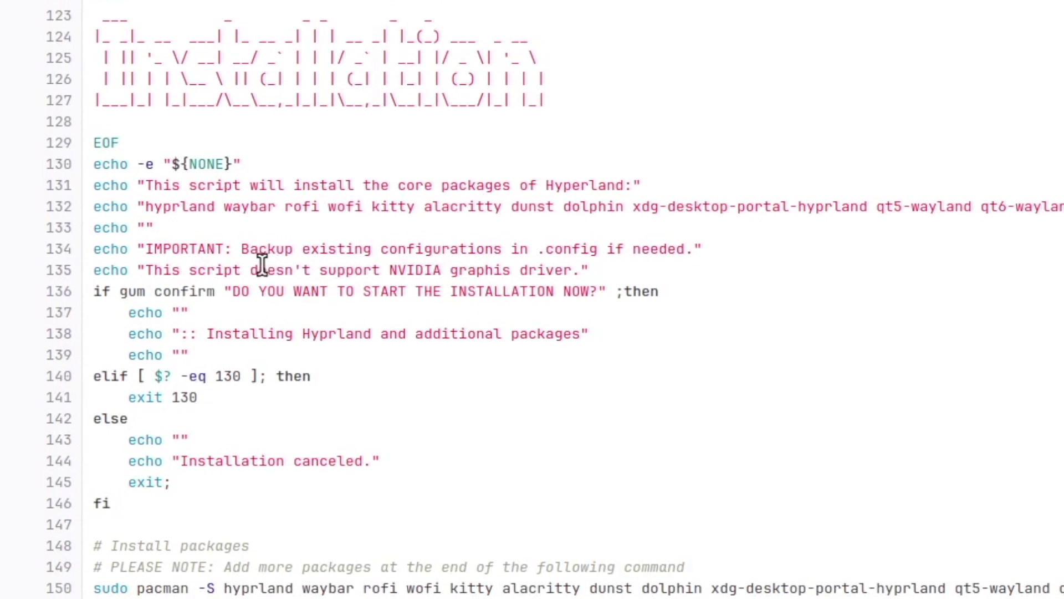
pyautogui.scroll(-6, 258, 238)
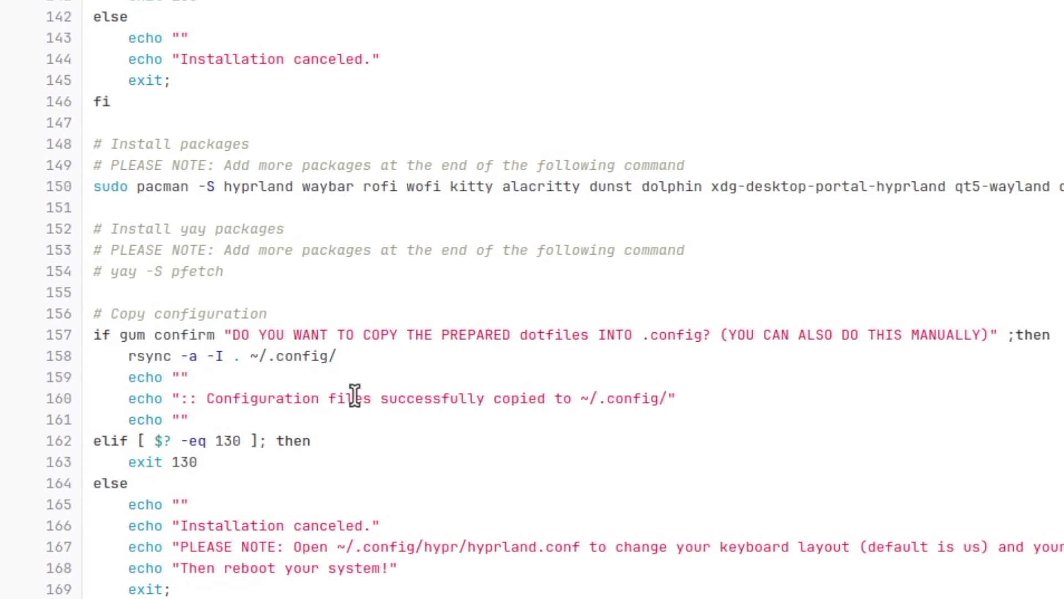
pyautogui.scroll(4, 409, 250)
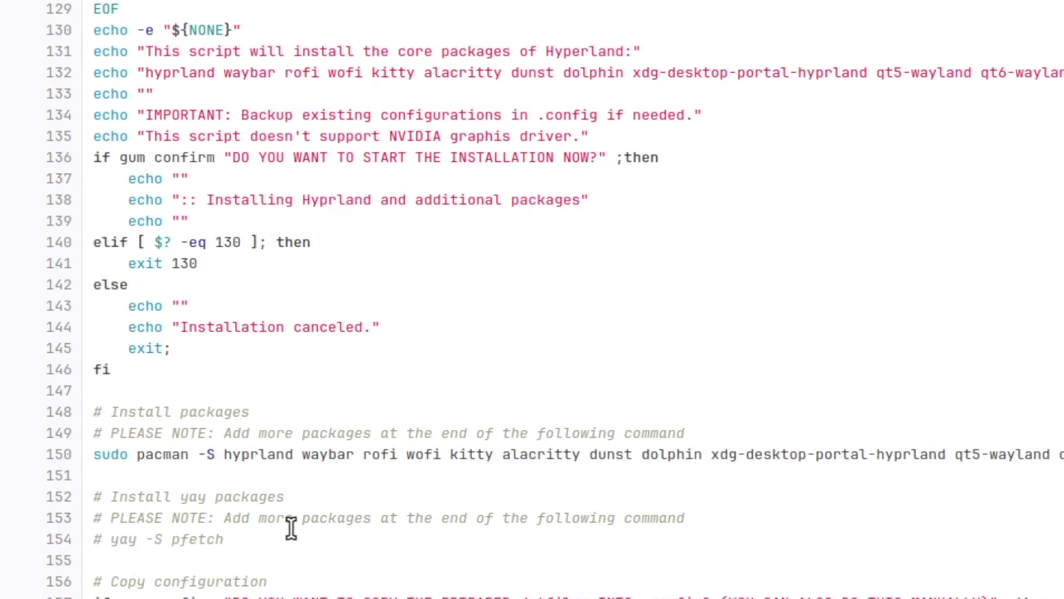
pyautogui.scroll(-4, 343, 542)
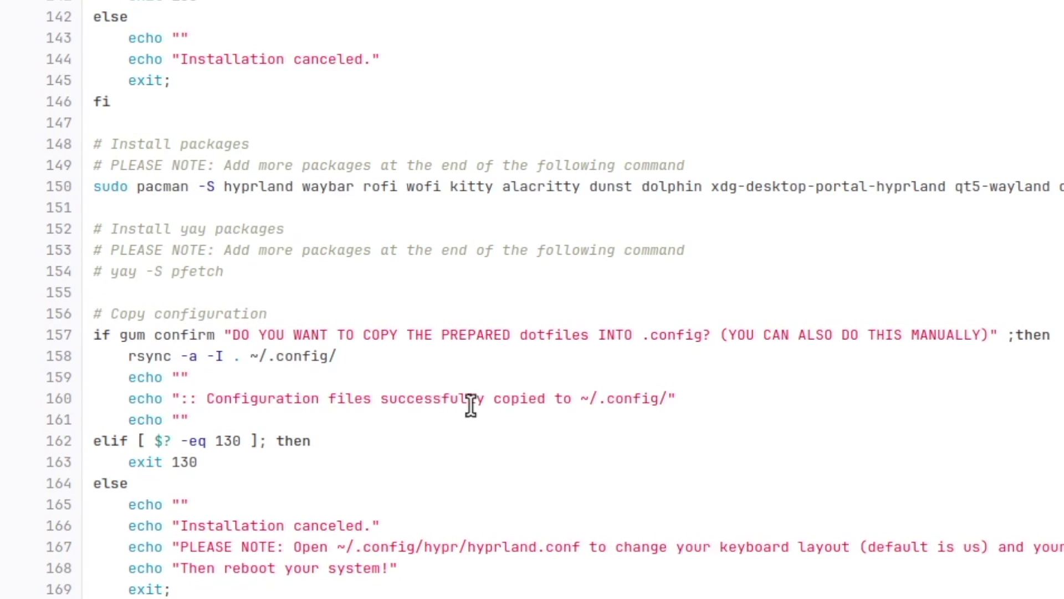
pyautogui.scroll(-10, 466, 395)
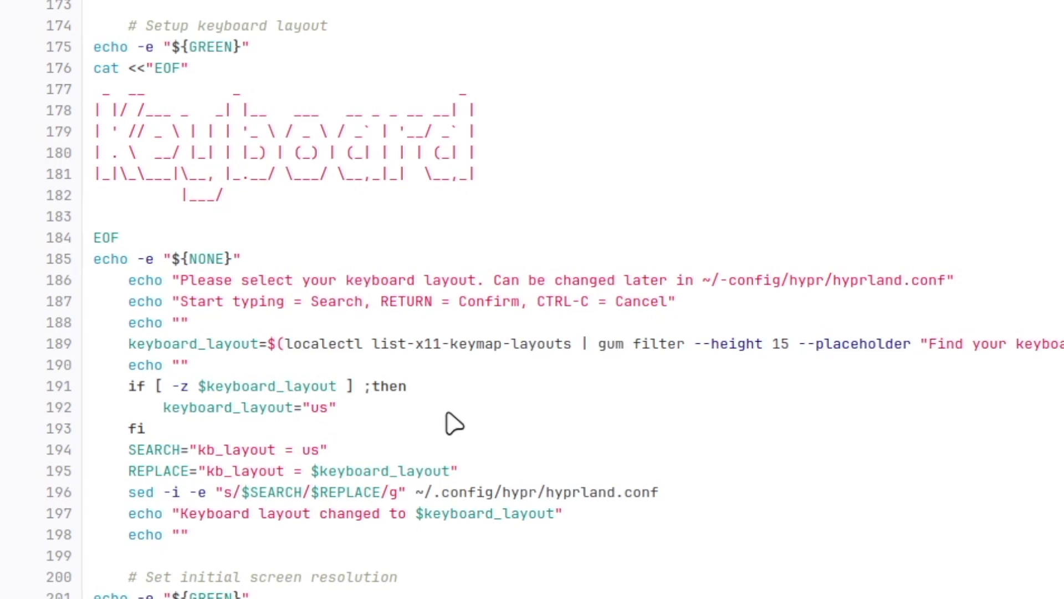
pyautogui.scroll(-8, 451, 409)
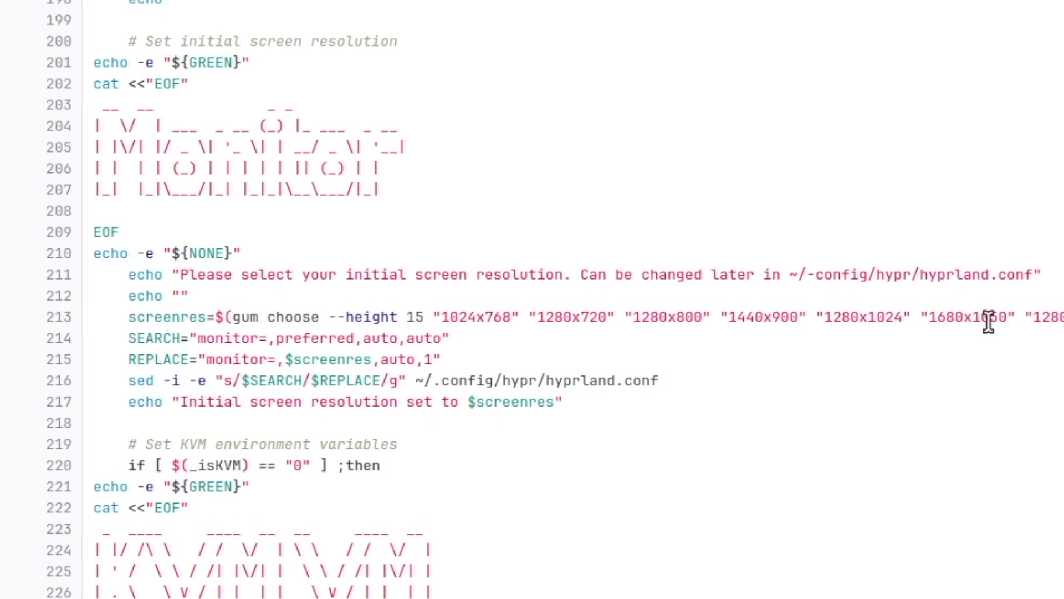
pyautogui.scroll(-6, 412, 317)
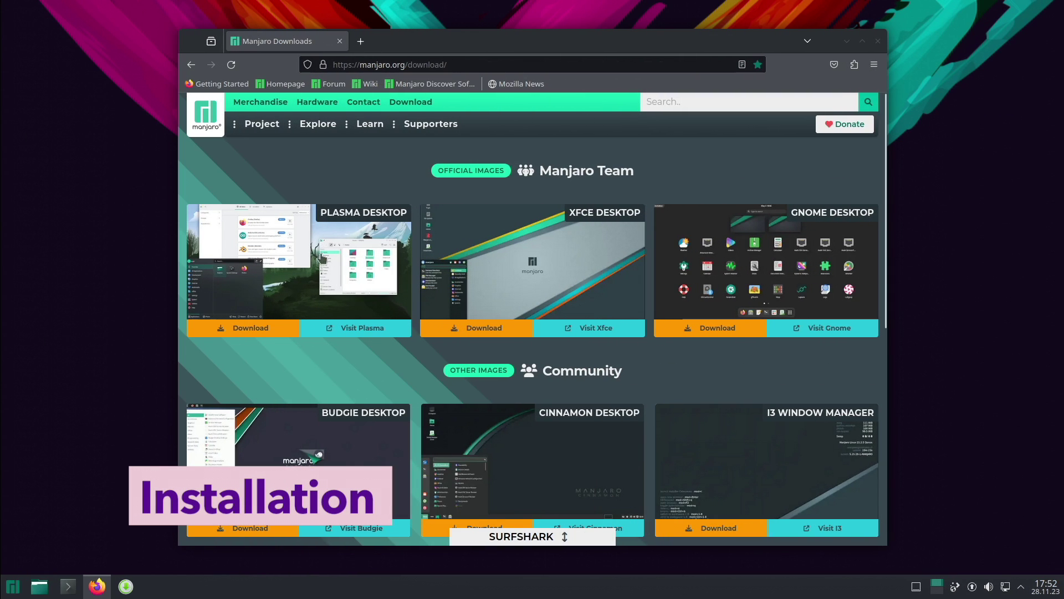
# Show the Plasma Desktop download options and switch the edition to Minimal
pyautogui.click(297, 331)
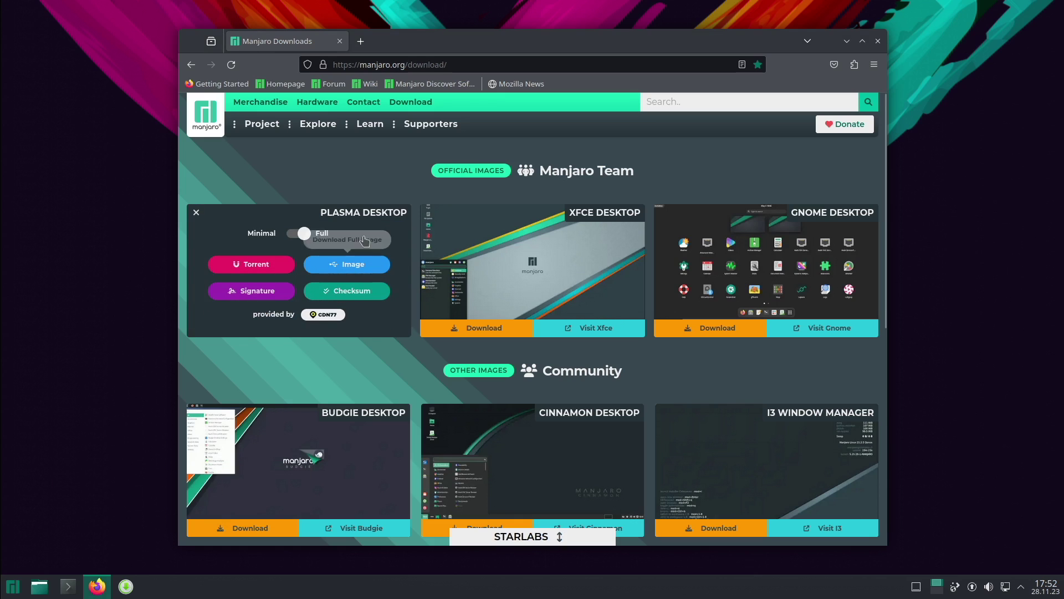
pyautogui.click(290, 236)
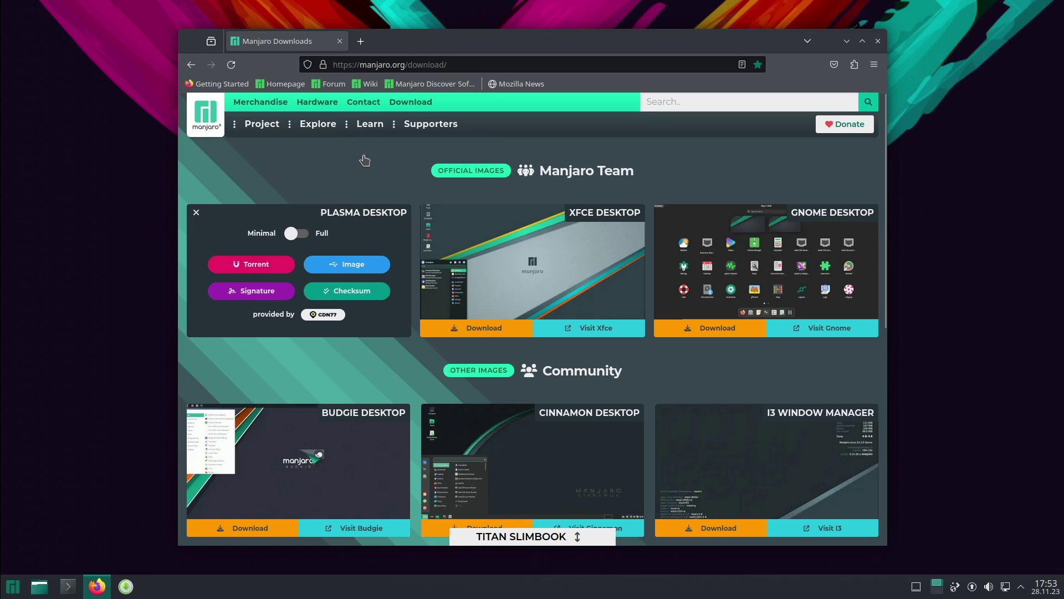
# Close Firefox, open Konsole in the Downloads folder and shrink the terminal text
pyautogui.click(878, 41)
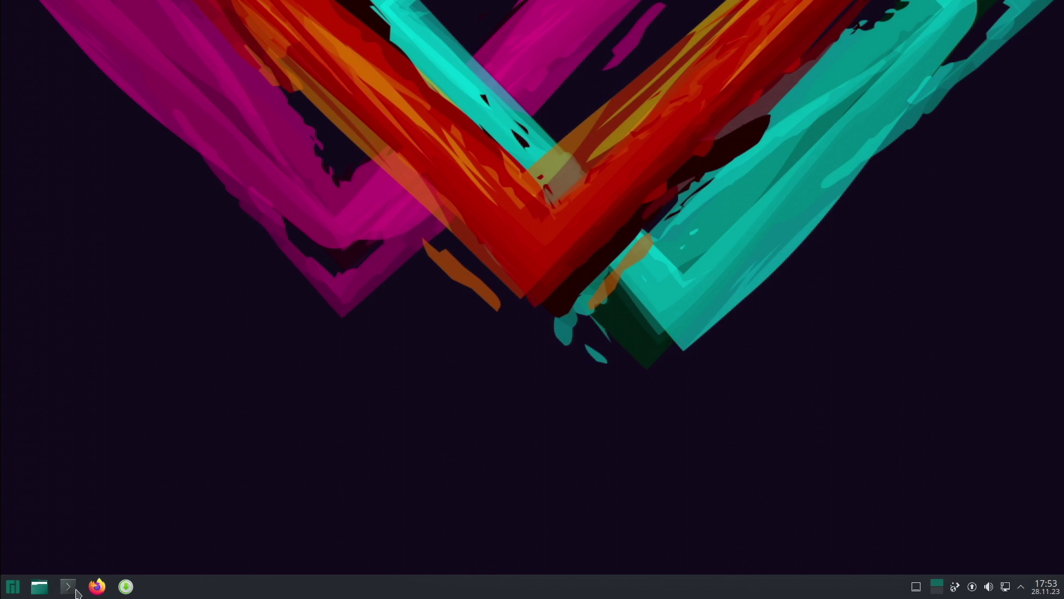
pyautogui.click(68, 592)
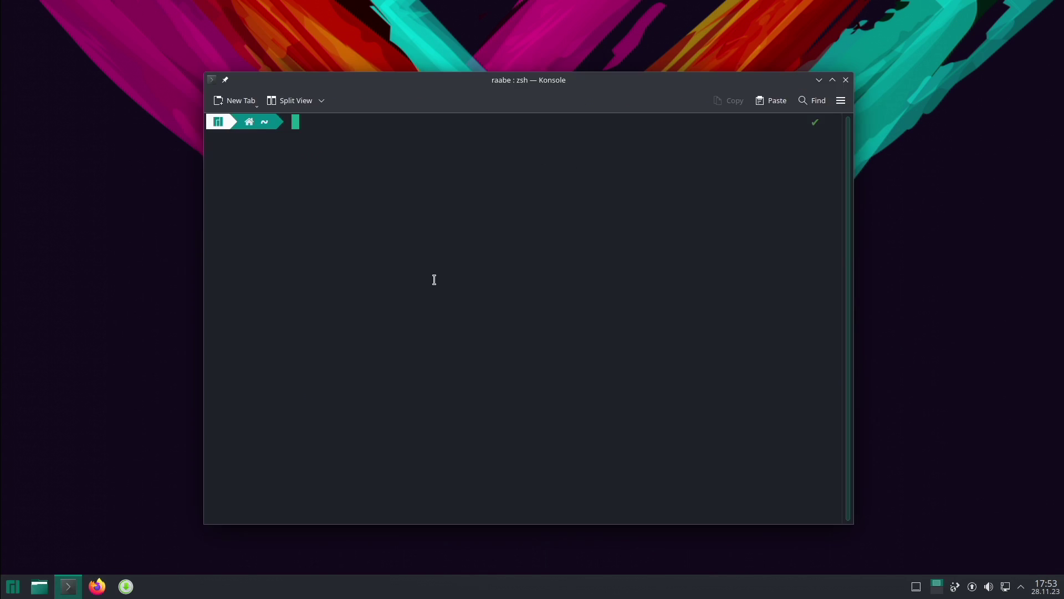
pyautogui.write('cd Dow')
pyautogui.press('Tab')
pyautogui.press('Return')
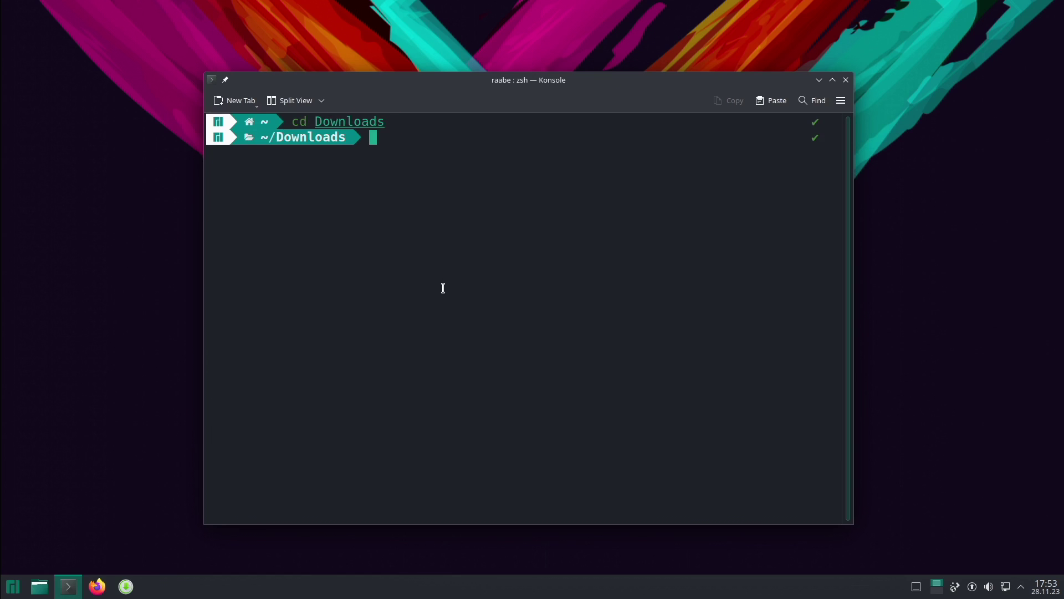
pyautogui.hotkey('ctrl', '-')
pyautogui.hotkey('ctrl', '-')
pyautogui.hotkey('ctrl', '-')
pyautogui.hotkey('ctrl', '-')
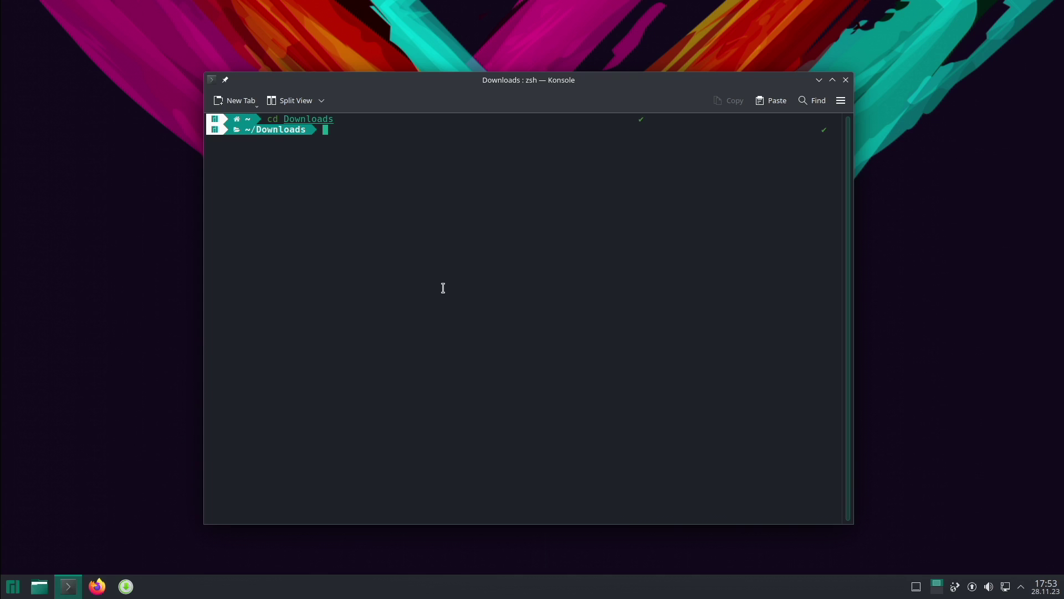
# Git clone the hyprland-starter repository, enter its folder and list its files
pyautogui.write('git clone https://gitlab.com/stephan-raabe/hyprland-starter.git')
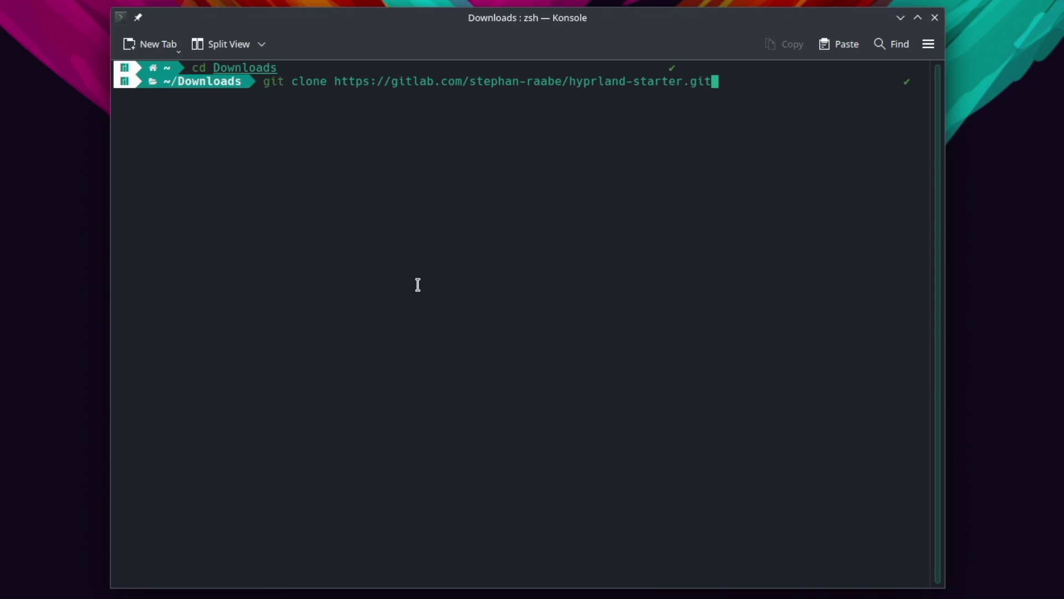
pyautogui.press('Return')
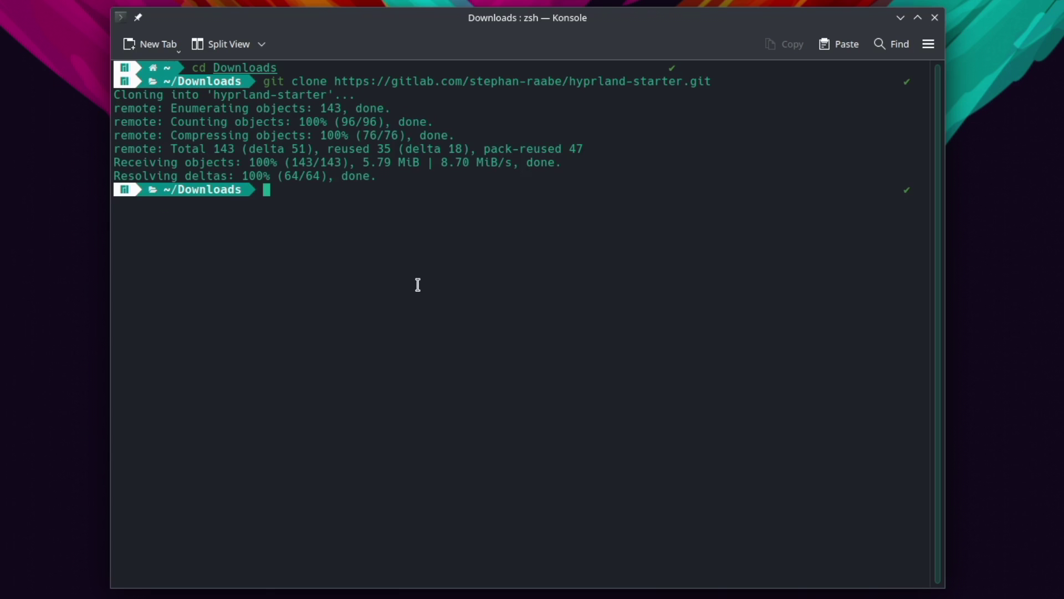
pyautogui.write('cd h')
pyautogui.press('Tab')
pyautogui.press('Return')
pyautogui.write('ls')
pyautogui.press('Return')
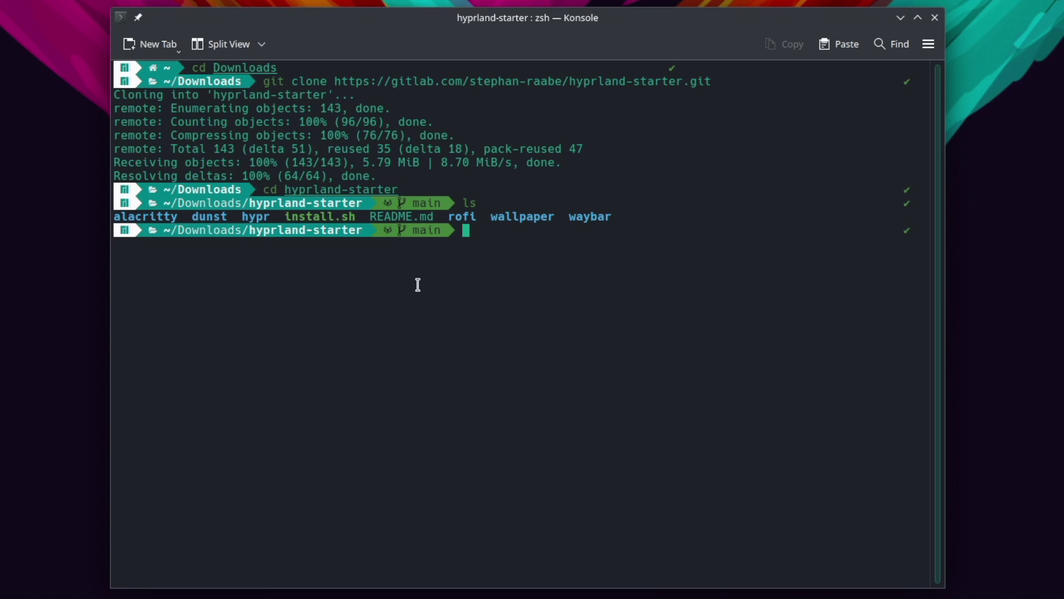
# Run ./install.sh, enter the administrator password and confirm installing the 44 Hyprland packages
pyautogui.write('./install.sh')
pyautogui.press('Return')
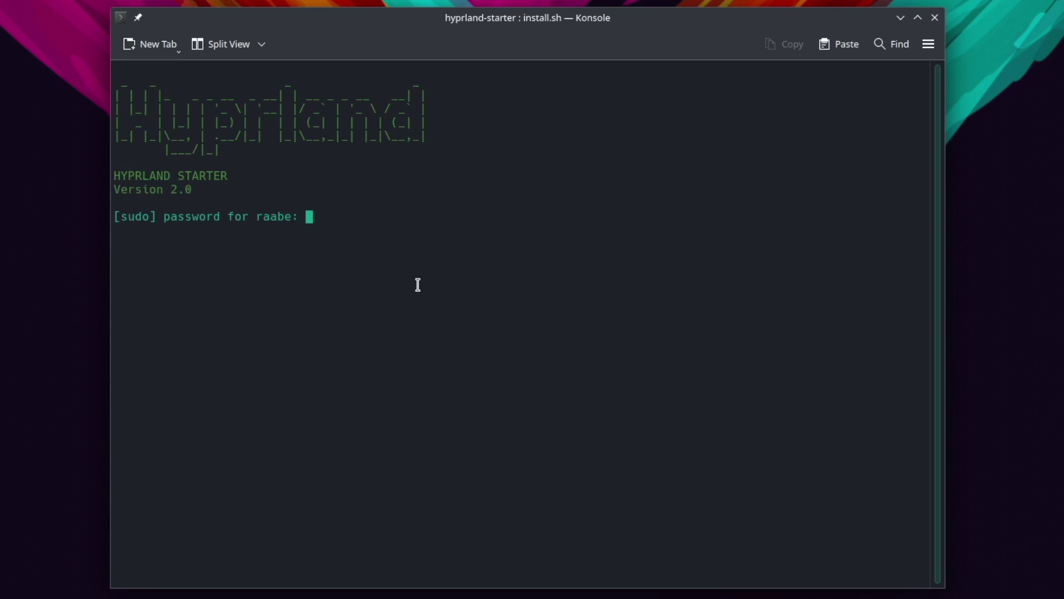
pyautogui.press('Return')
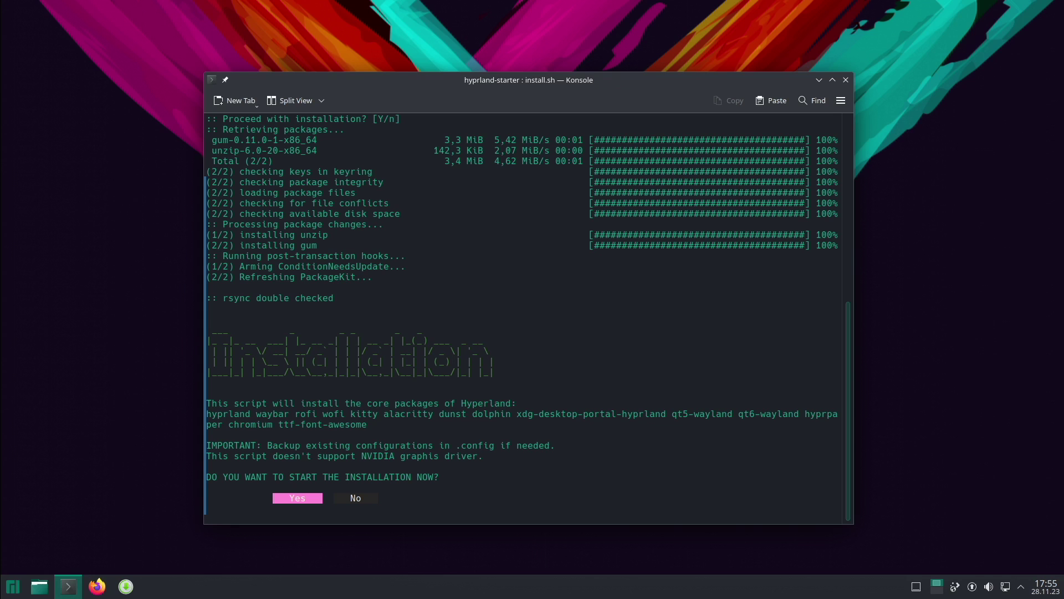
pyautogui.press('Return')
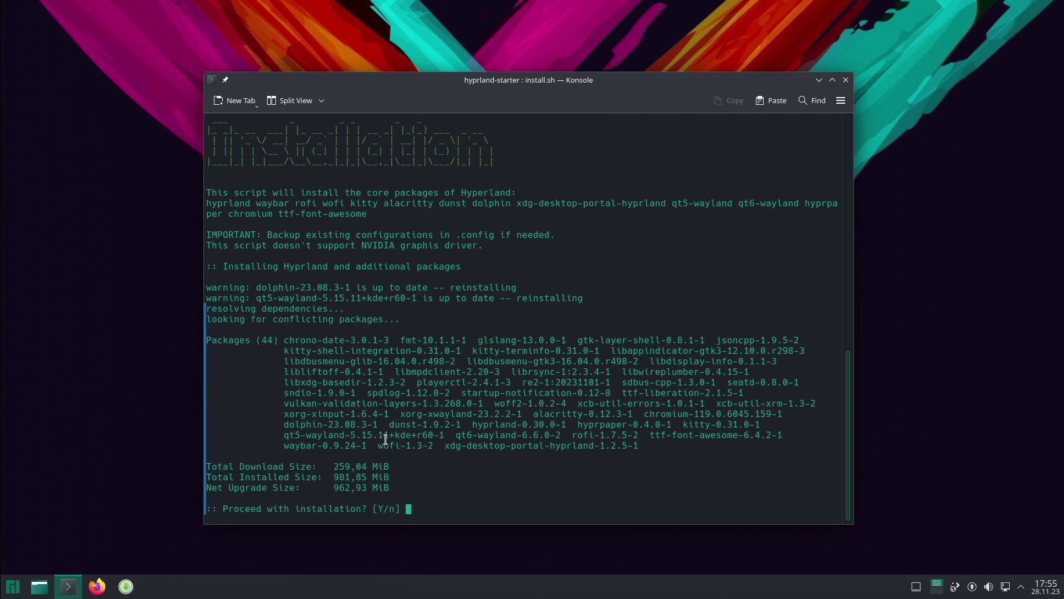
pyautogui.press('Return')
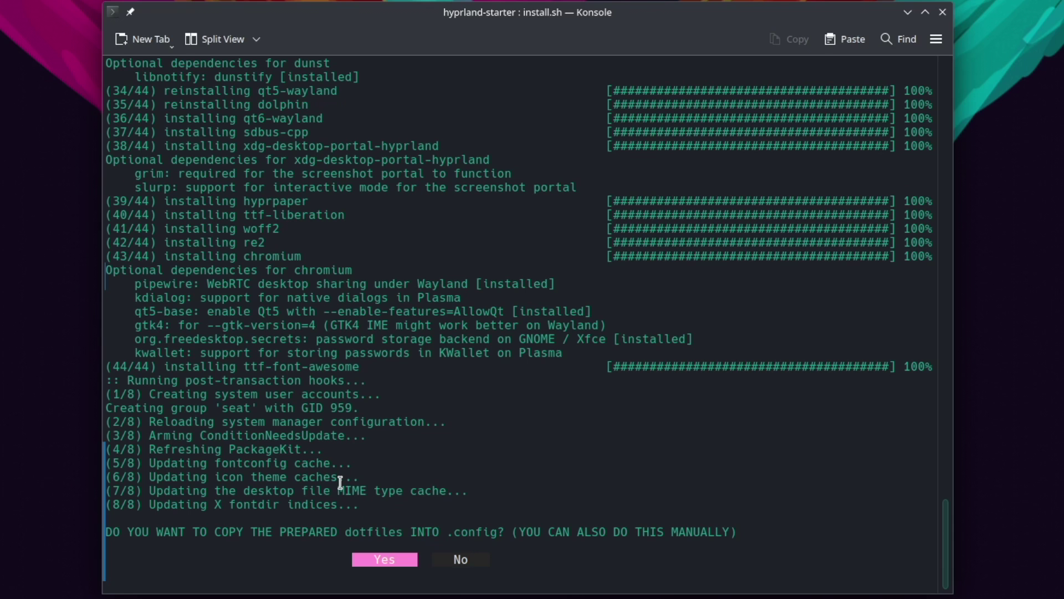
# Accept copying the dotfiles into ~/.config and choose the de keyboard layout
pyautogui.press('Return')
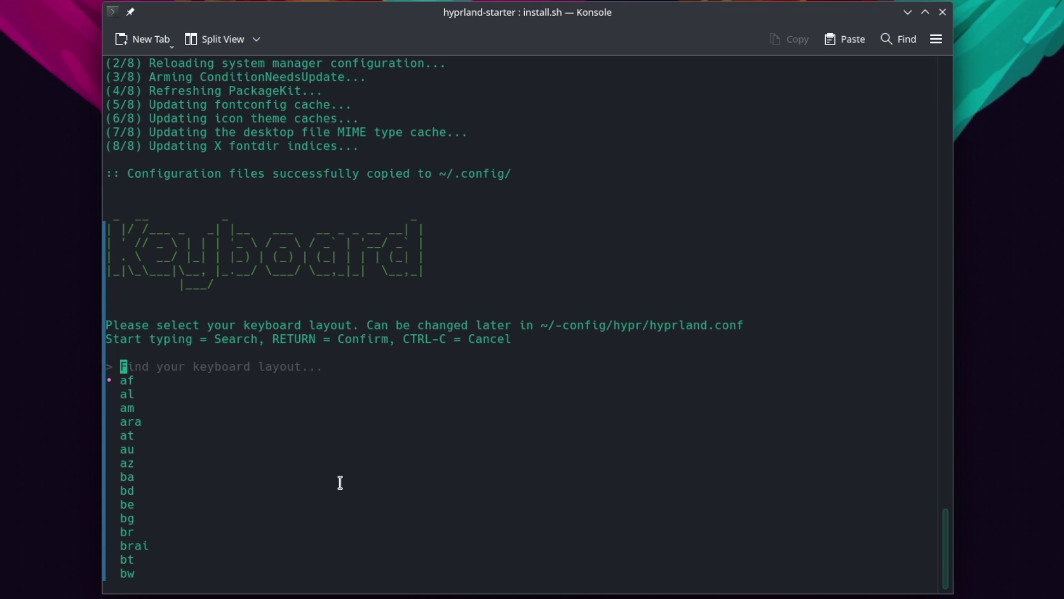
pyautogui.write('de')
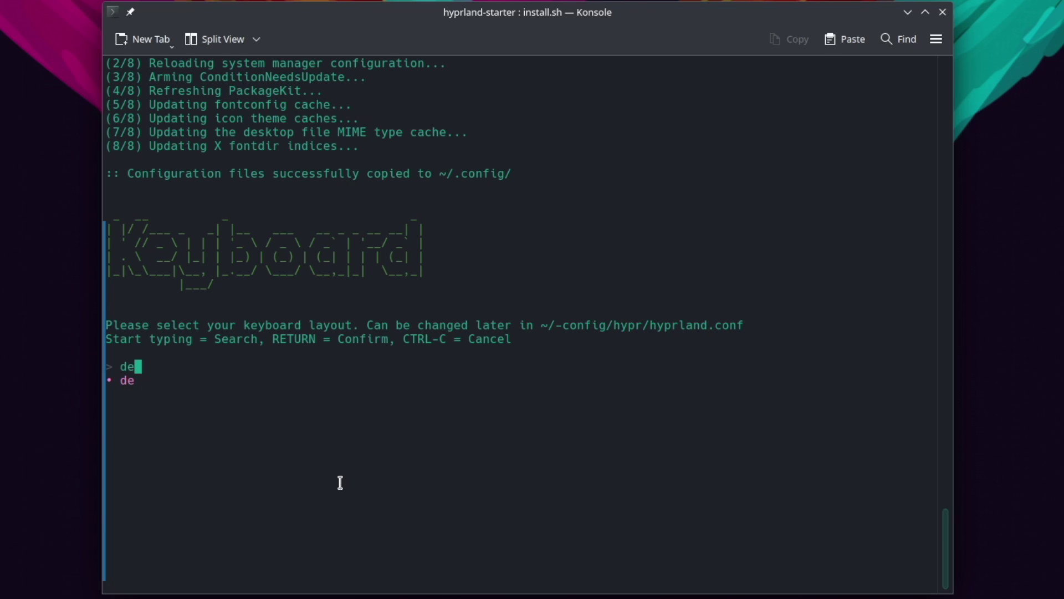
pyautogui.press('Return')
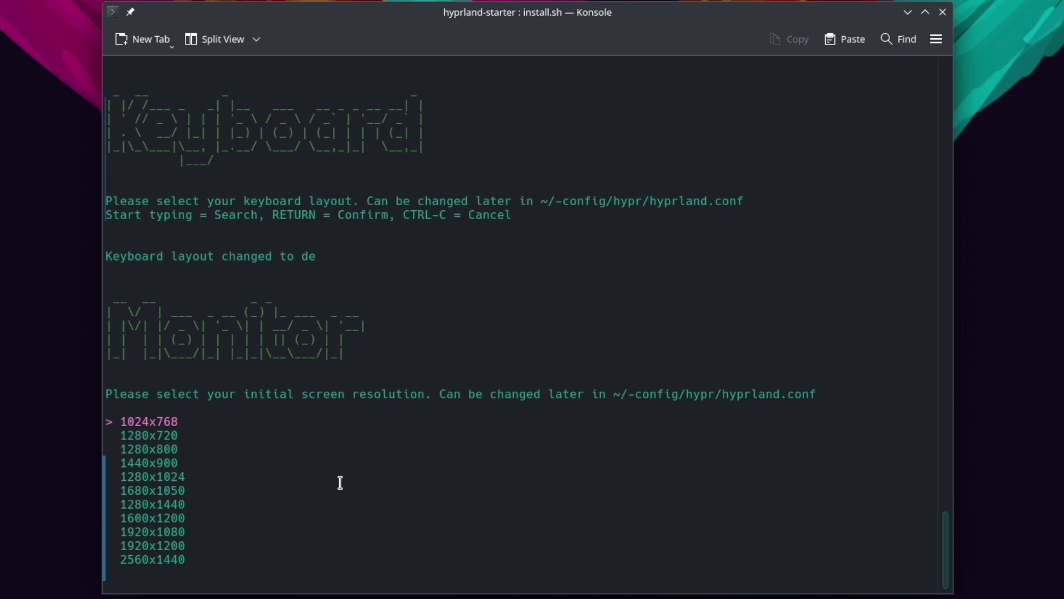
# Pick 1920x1080 as the initial resolution and answer Yes to the KVM settings prompt
pyautogui.press('Down')
pyautogui.press('Down')
pyautogui.press('Down')
pyautogui.press('Down')
pyautogui.press('Down')
pyautogui.press('Down')
pyautogui.press('Down')
pyautogui.press('Down')
pyautogui.press('Return')
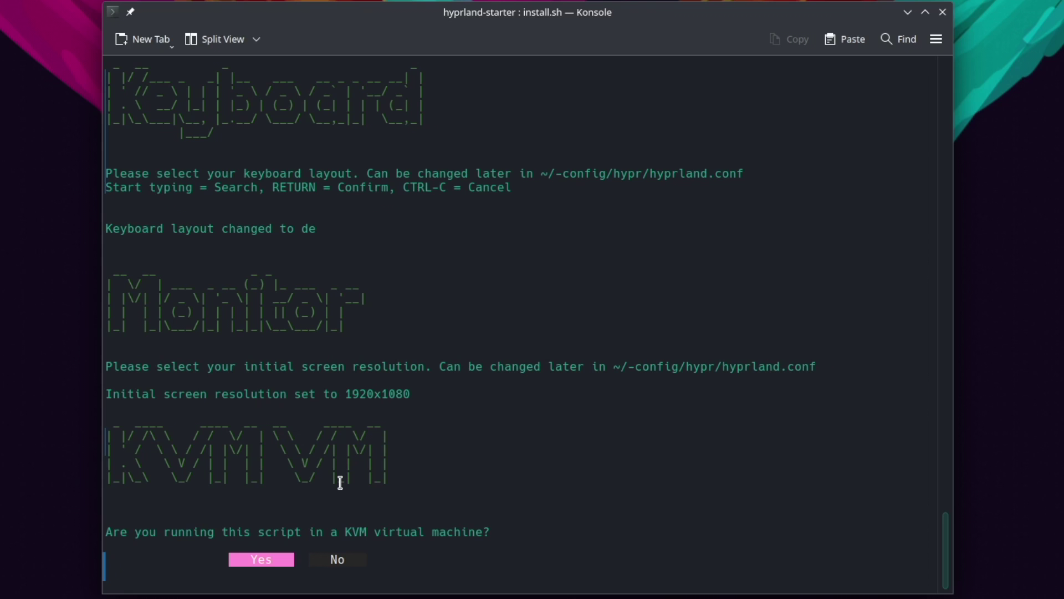
pyautogui.press('Return')
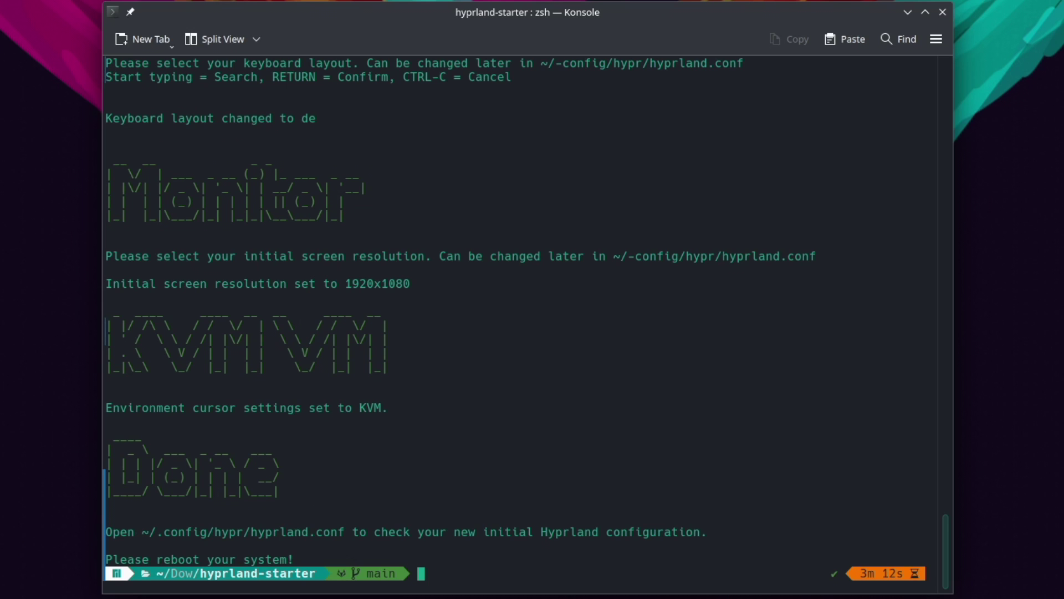
# Restart the computer from the Ctrl+Alt+Delete power options
pyautogui.press('super')
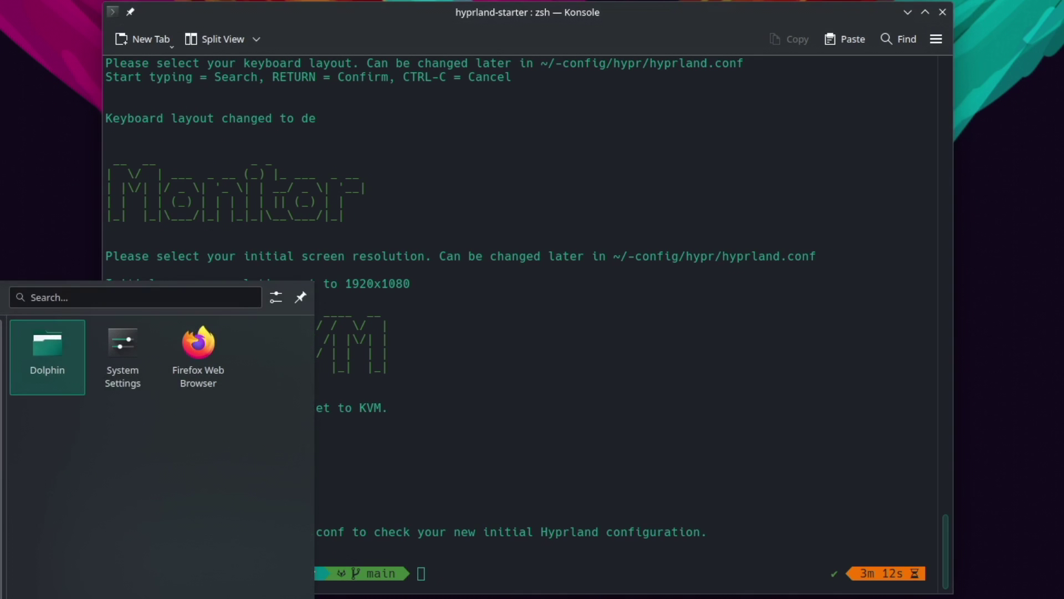
pyautogui.hotkey('ctrl', 'alt', 'Delete')
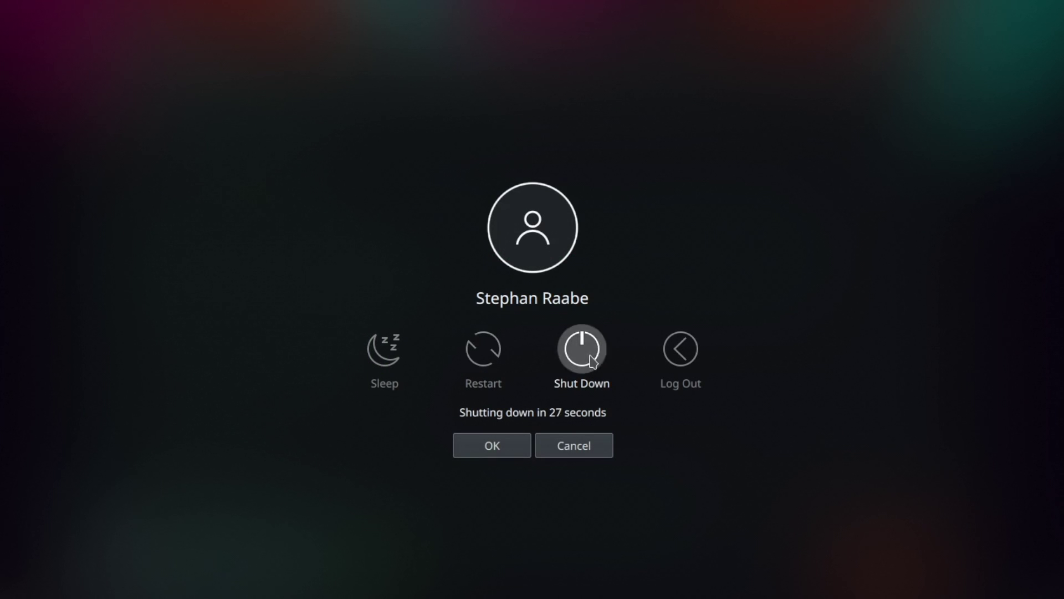
pyautogui.click(582, 348)
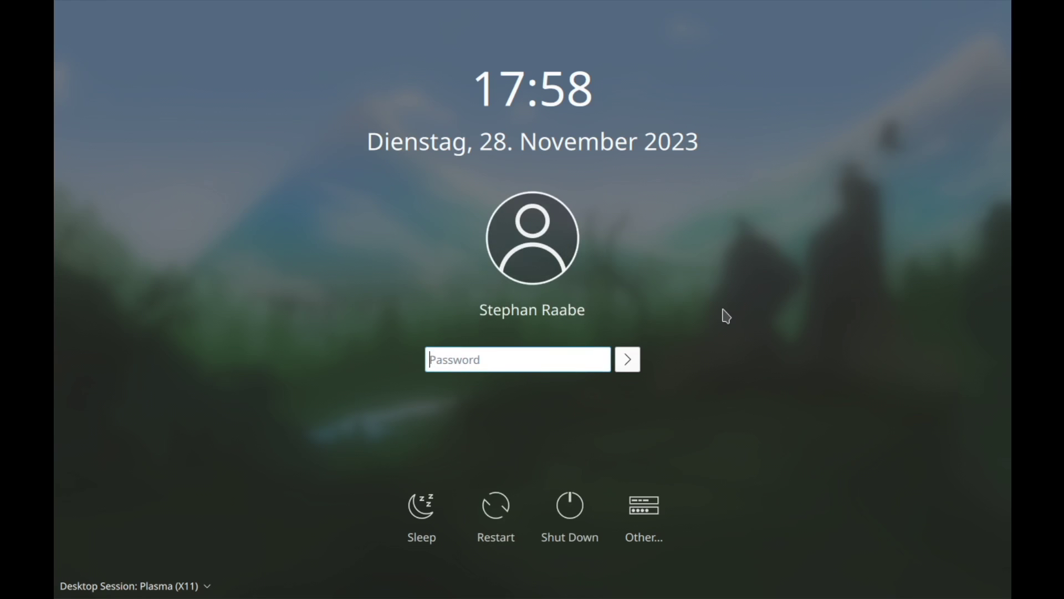
# Choose the Hyprland session on the SDDM login screen and enter the account password
pyautogui.click(194, 589)
pyautogui.click(180, 571)
pyautogui.write('******')
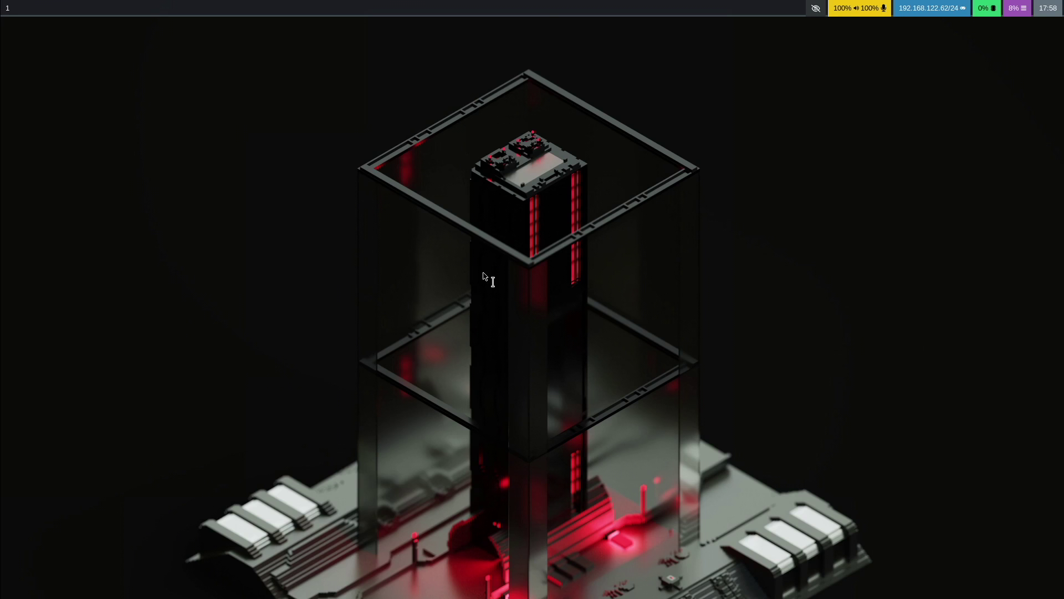
# Open two tiled terminals and test typing umlauts, then erase them
pyautogui.press('super+Return')
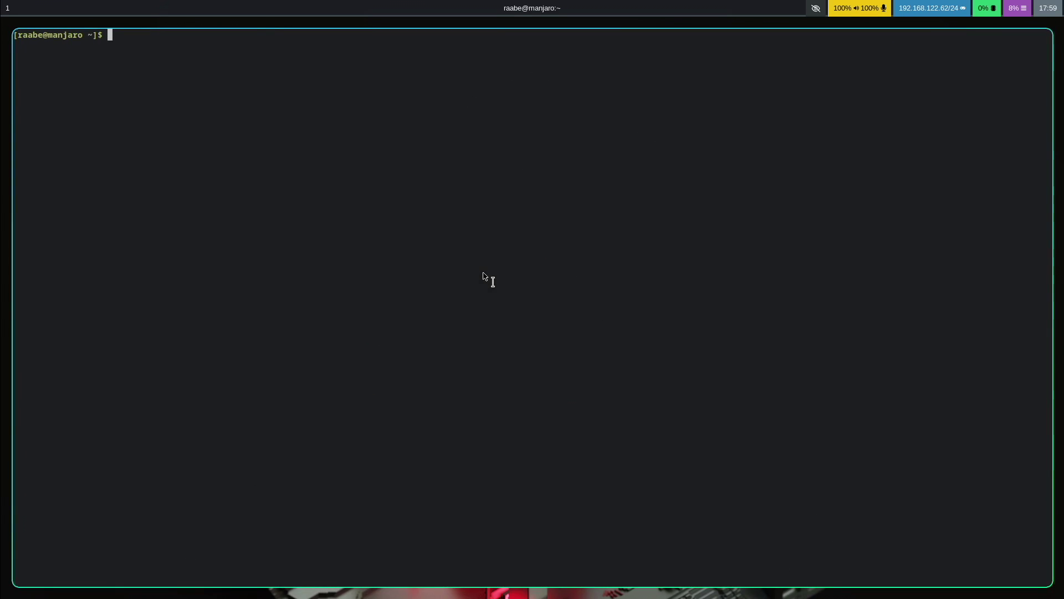
pyautogui.press('super+Return')
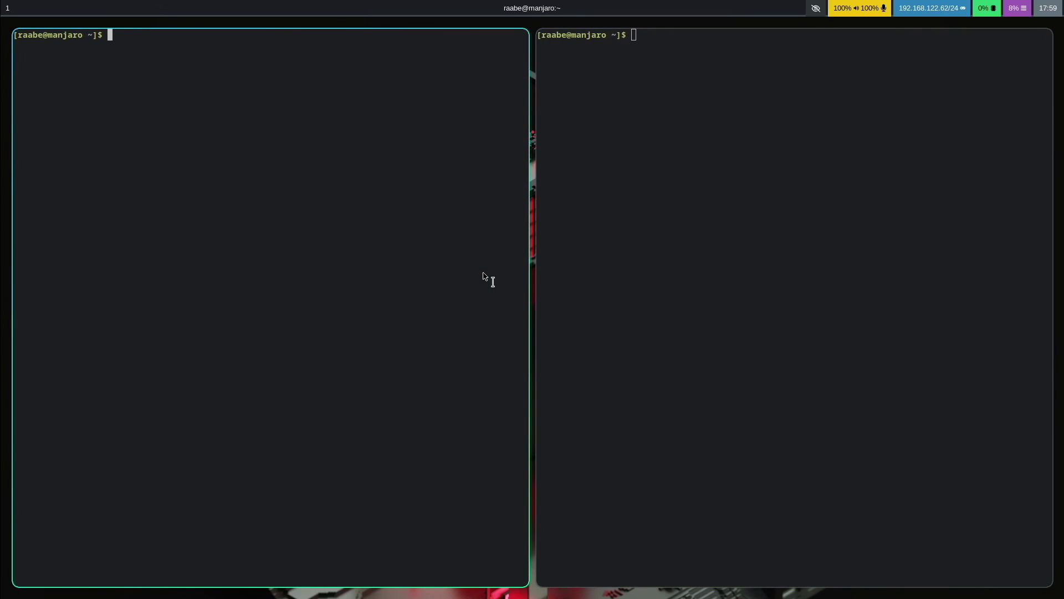
pyautogui.write('äöäöäöäöäääöä')
pyautogui.press('BackSpace')
pyautogui.press('BackSpace')
pyautogui.press('BackSpace')
pyautogui.press('BackSpace')
pyautogui.press('BackSpace')
pyautogui.press('BackSpace')
pyautogui.press('BackSpace')
pyautogui.press('BackSpace')
pyautogui.press('BackSpace')
pyautogui.press('BackSpace')
pyautogui.press('BackSpace')
pyautogui.press('BackSpace')
pyautogui.press('BackSpace')
# Switch to workspace 2 and back to workspace 1, then launch Firefox with Super+F2
pyautogui.press('super+2')
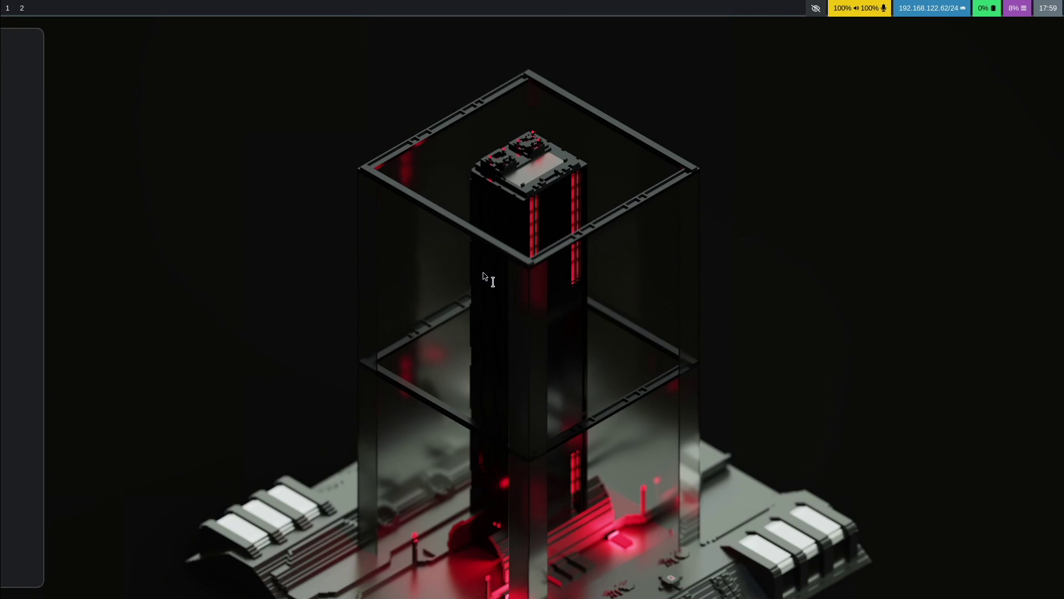
pyautogui.press('super+1')
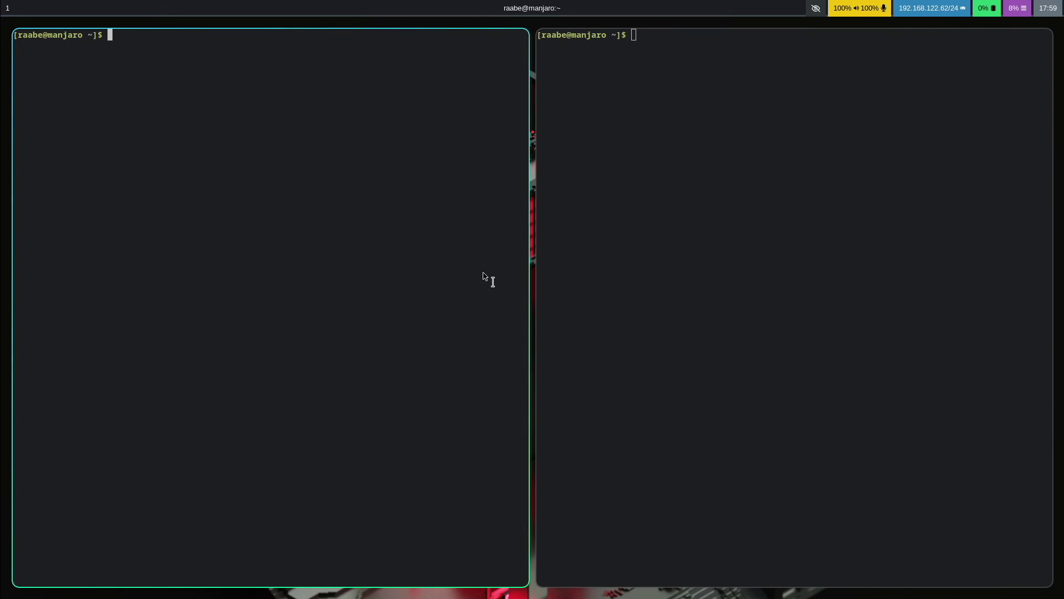
pyautogui.press('super+F2')
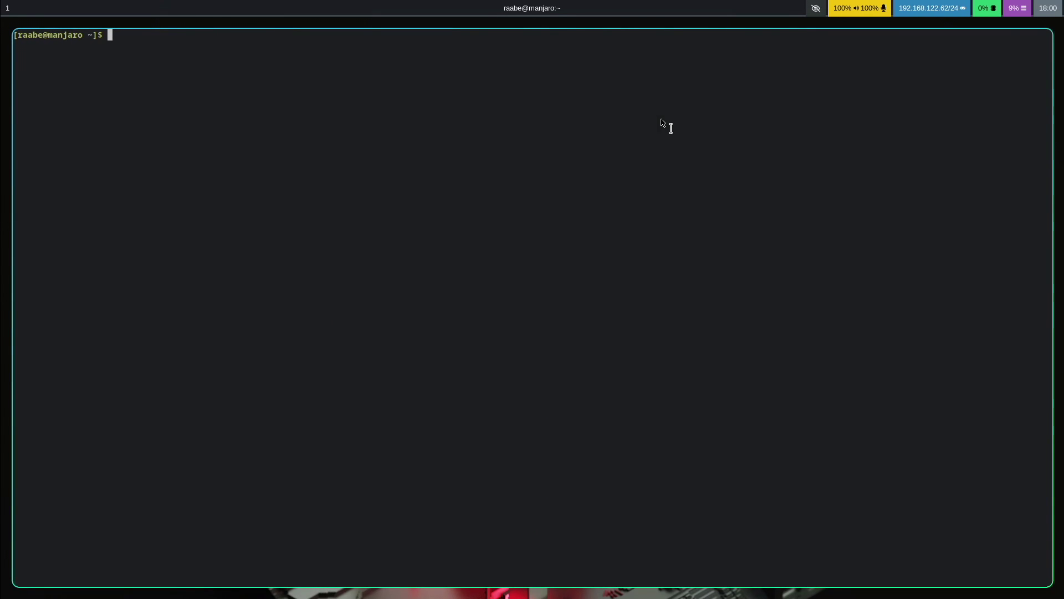
# Launch Kate from the rofi application launcher
pyautogui.press('super+d')
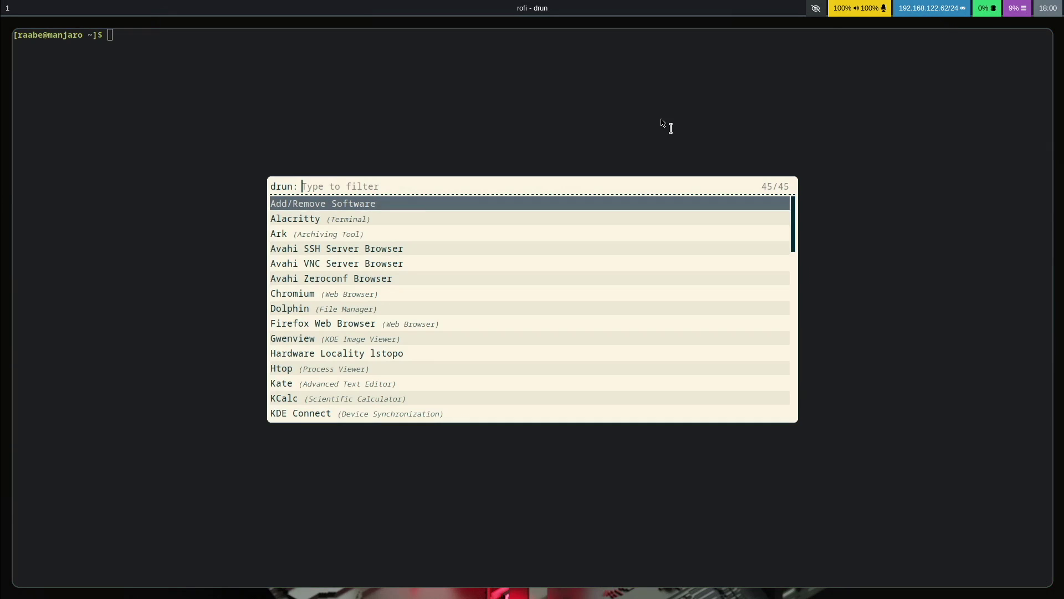
pyautogui.press('Down')
pyautogui.press('Down')
pyautogui.press('Down')
pyautogui.press('Down')
pyautogui.press('Down')
pyautogui.press('Down')
pyautogui.press('Down')
pyautogui.press('Down')
pyautogui.press('Down')
pyautogui.press('Down')
pyautogui.press('Down')
pyautogui.press('Down')
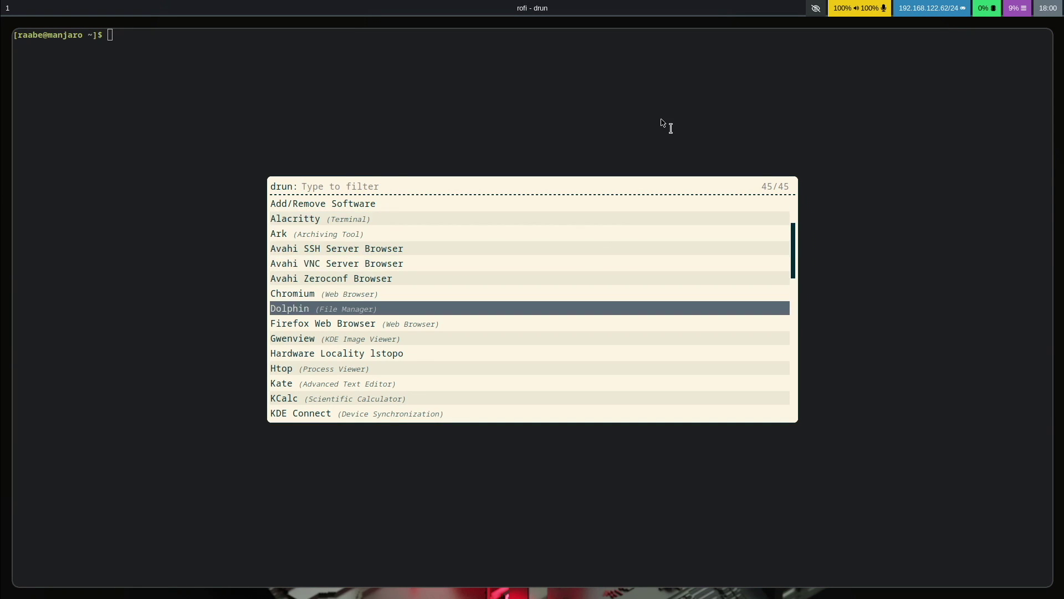
pyautogui.press('Return')
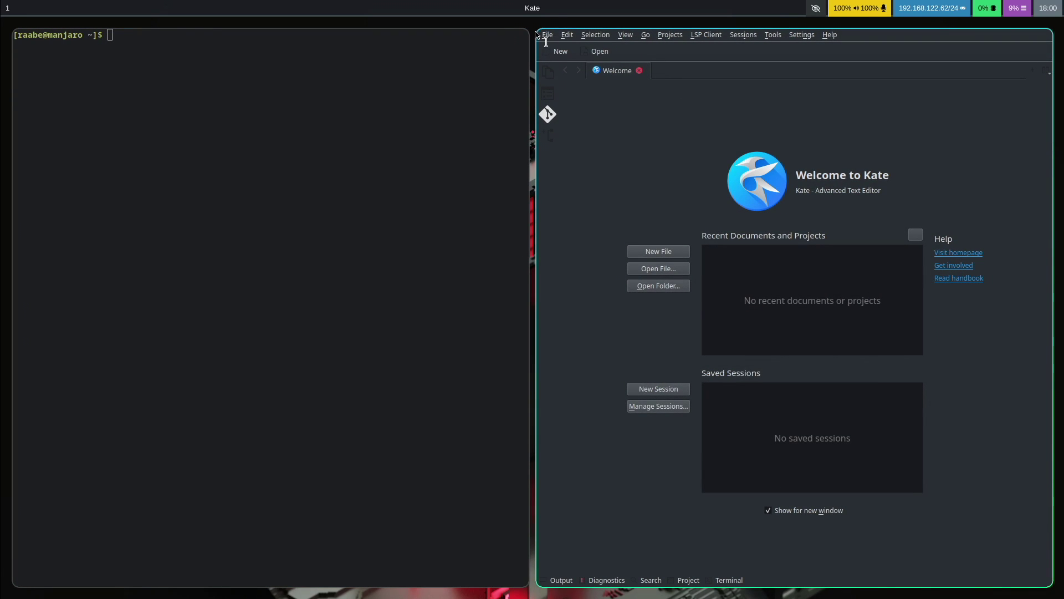
# In Kate's Open dialog, show hidden files and browse to ~/.config/hypr
pyautogui.click(599, 52)
pyautogui.rightClick(481, 325)
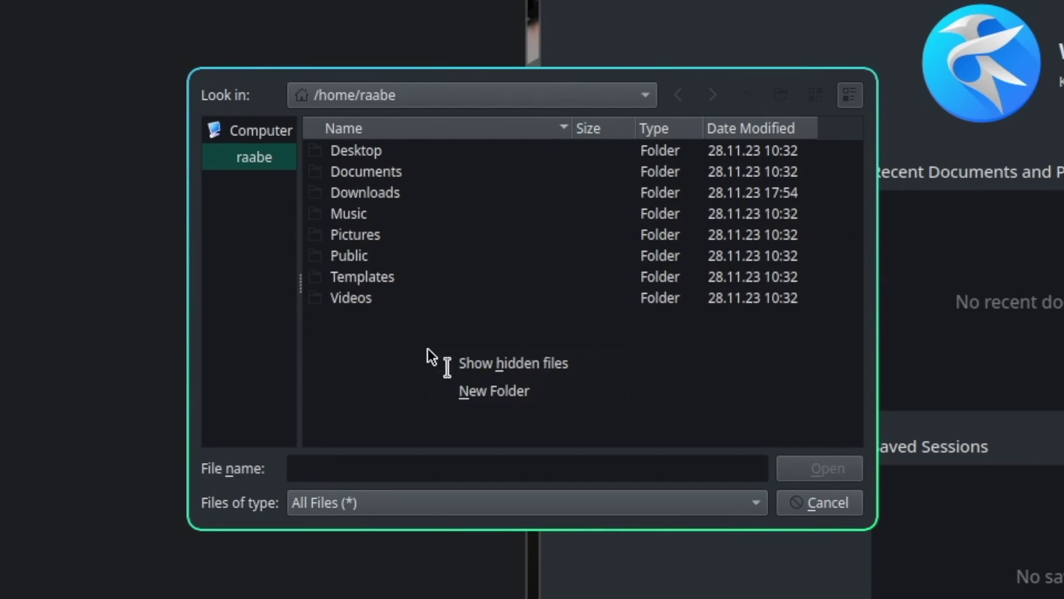
pyautogui.click(513, 352)
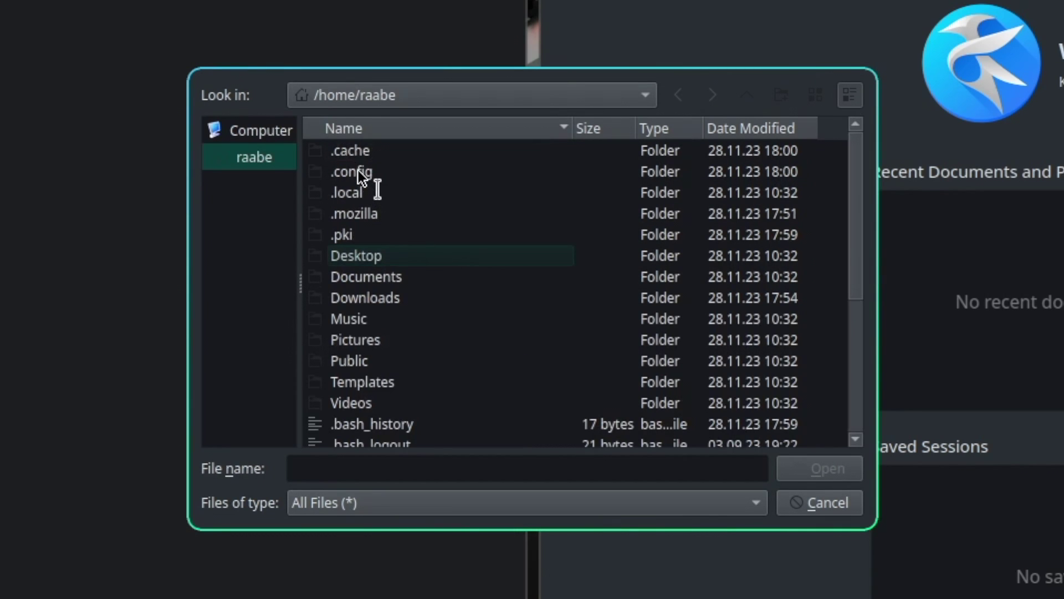
pyautogui.doubleClick(358, 170)
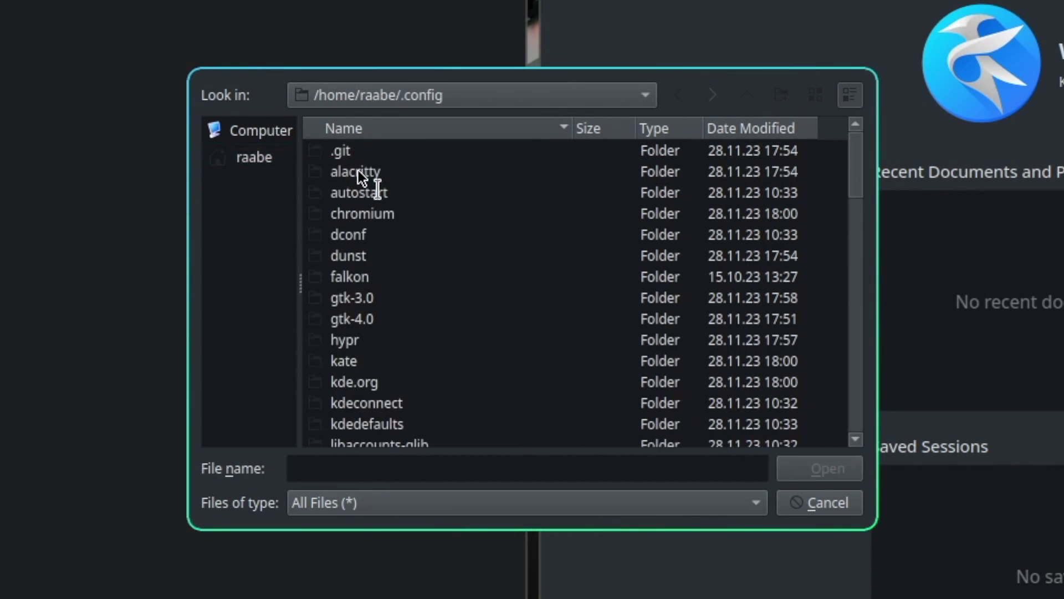
pyautogui.doubleClick(355, 340)
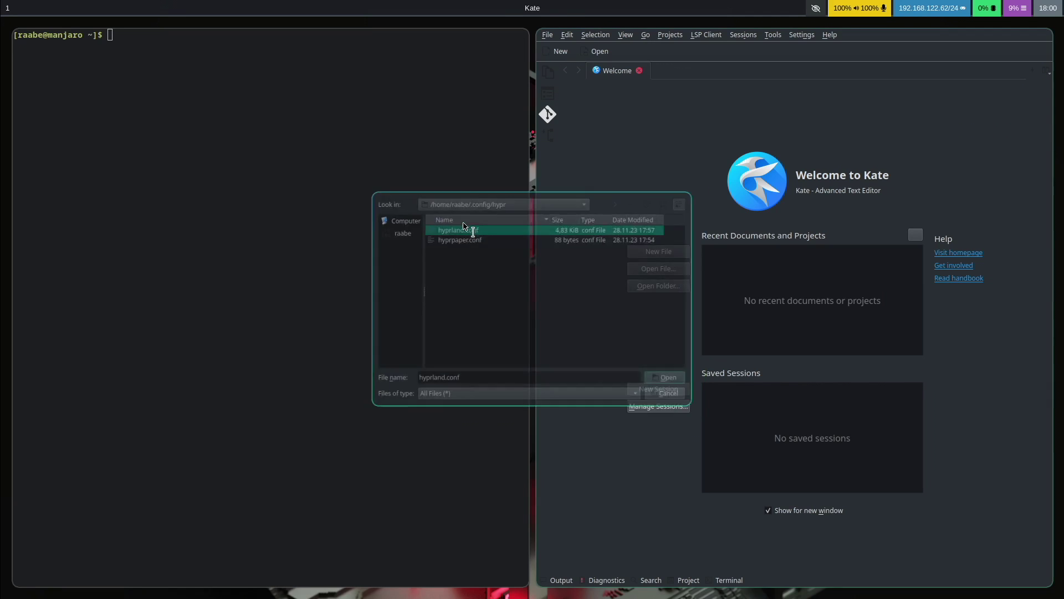
# Open hyprland.conf in Kate to review its monitor, autostart, environment and keyboard-layout settings
pyautogui.doubleClick(400, 153)
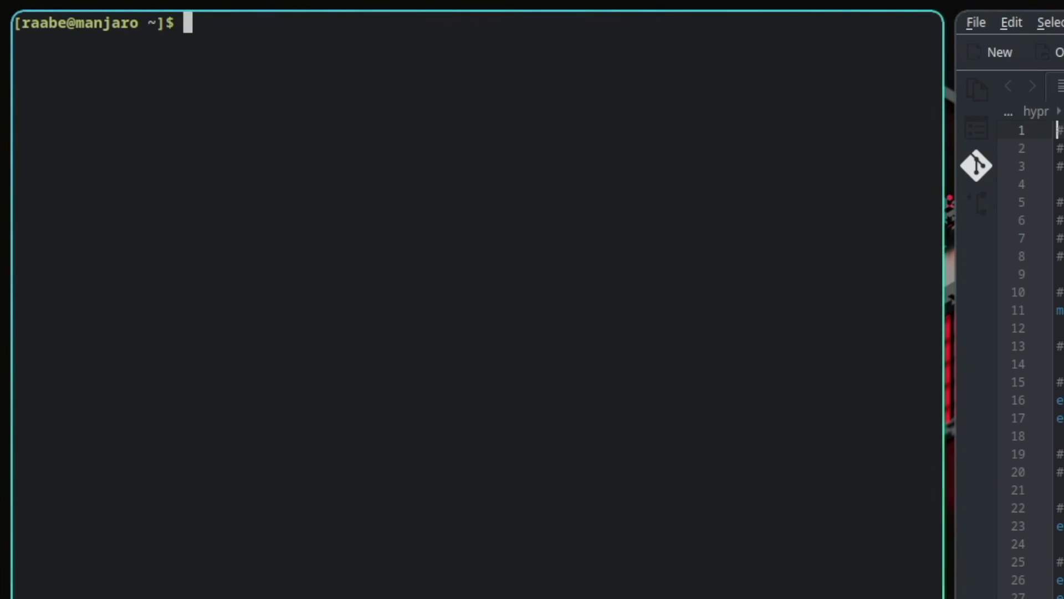
# Move into ~/.config and list its folders, such as alacritty, hypr, kate, rofi and waybar
pyautogui.write('cd .con')
pyautogui.press('Tab')
pyautogui.press('Return')
pyautogui.write('ls')
pyautogui.press('Return')
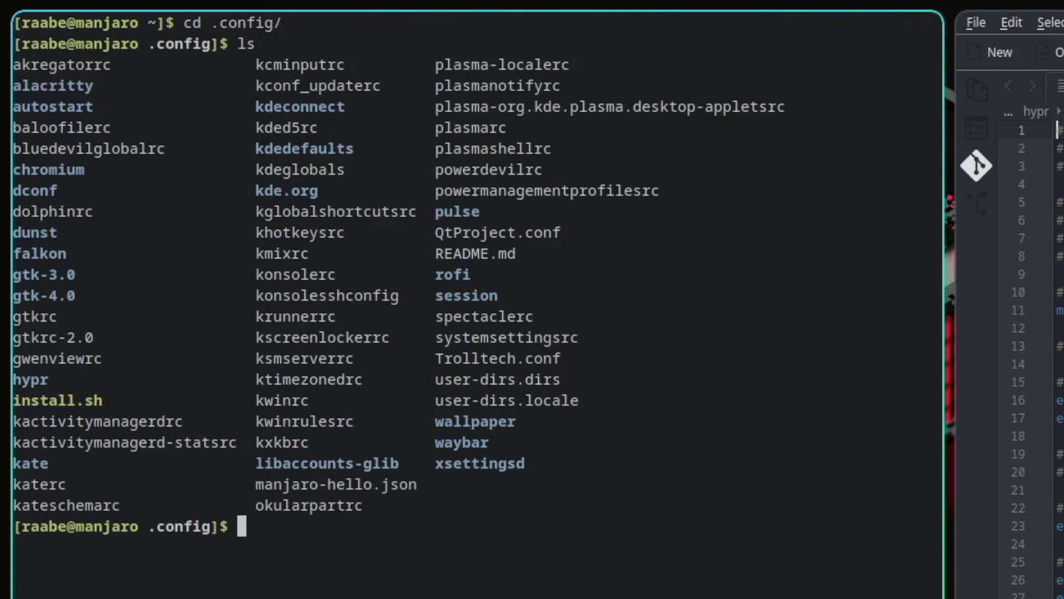